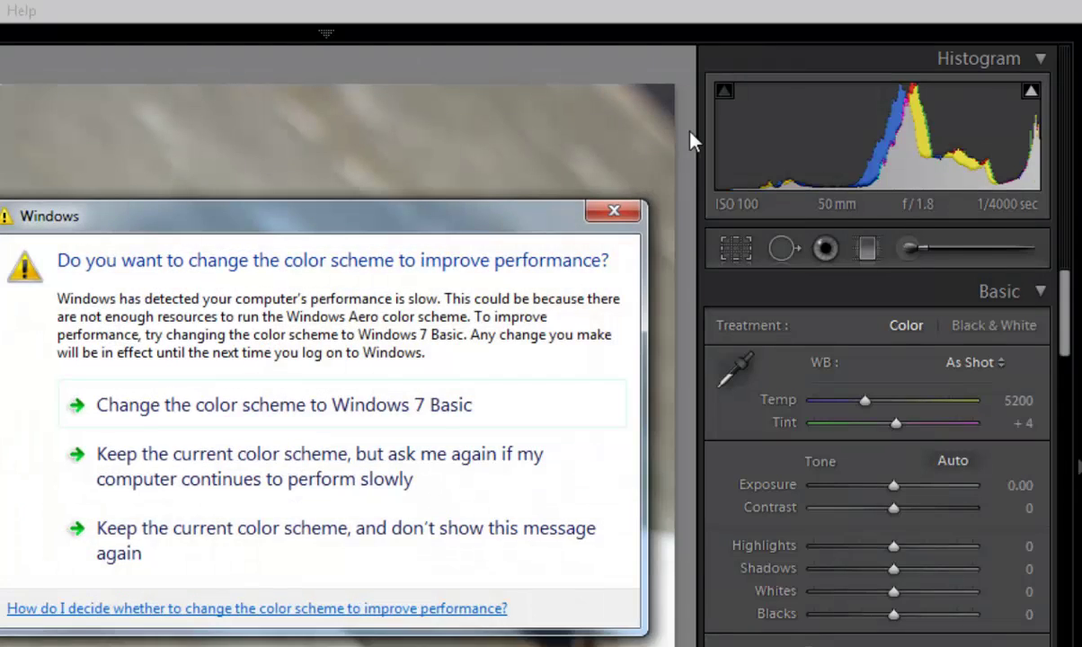
Close the Windows 'change the color scheme' warning dialog.
{"action": "left_click", "coordinate": [614, 223]}
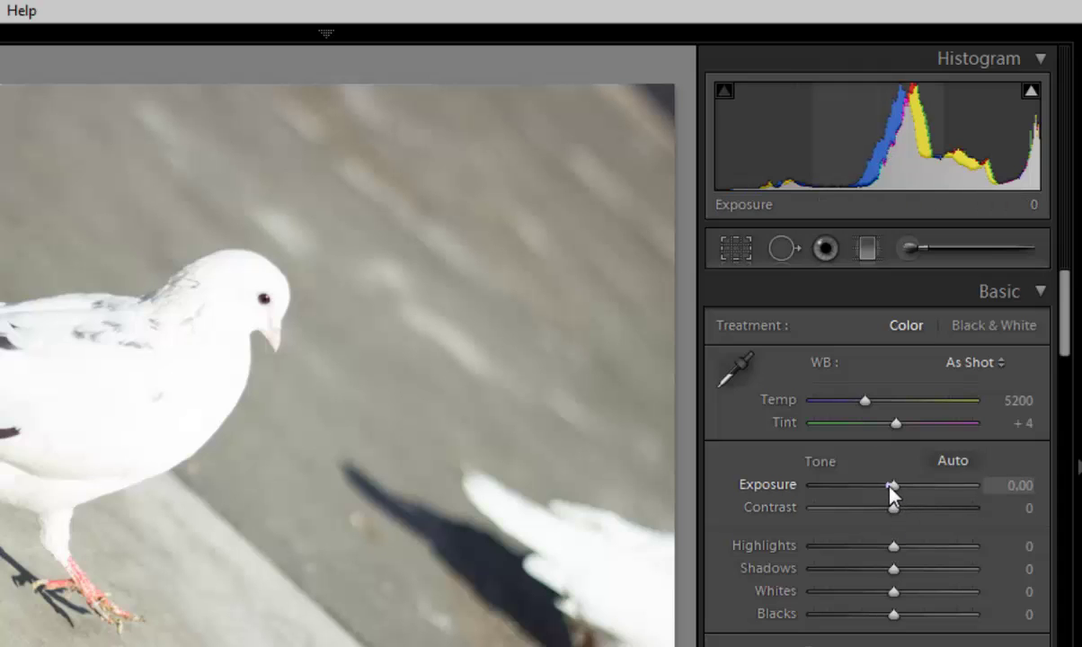
Lower the Basic panel Exposure to −1.72.
{"action": "left_click_drag", "start_coordinate": [890, 487], "coordinate": [869, 485]}
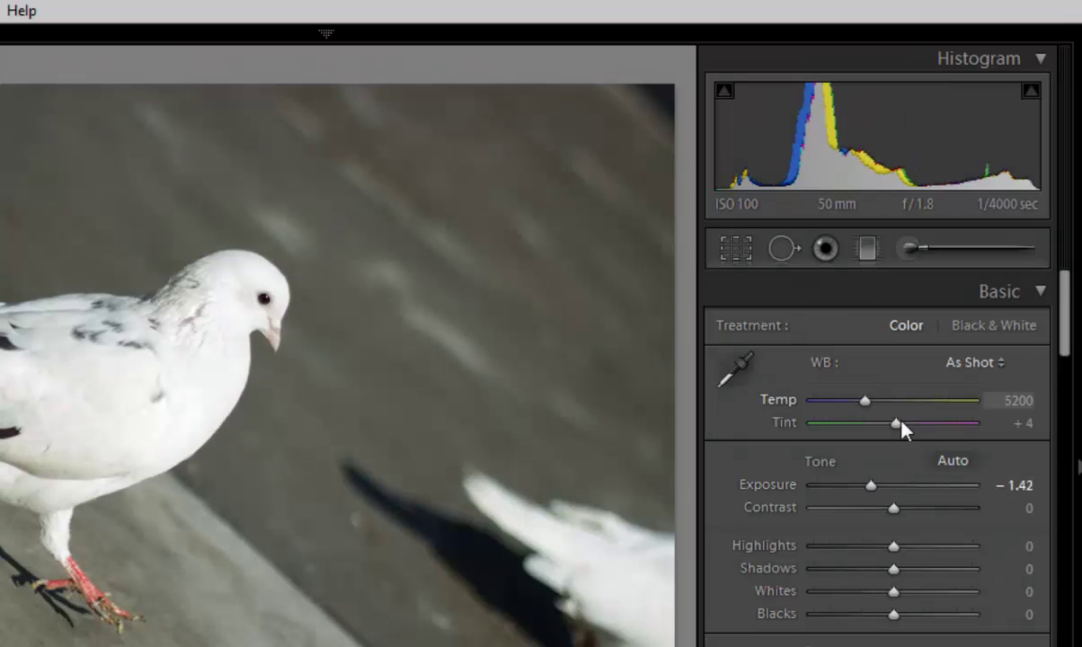
{"action": "left_click_drag", "start_coordinate": [870, 488], "coordinate": [865, 491]}
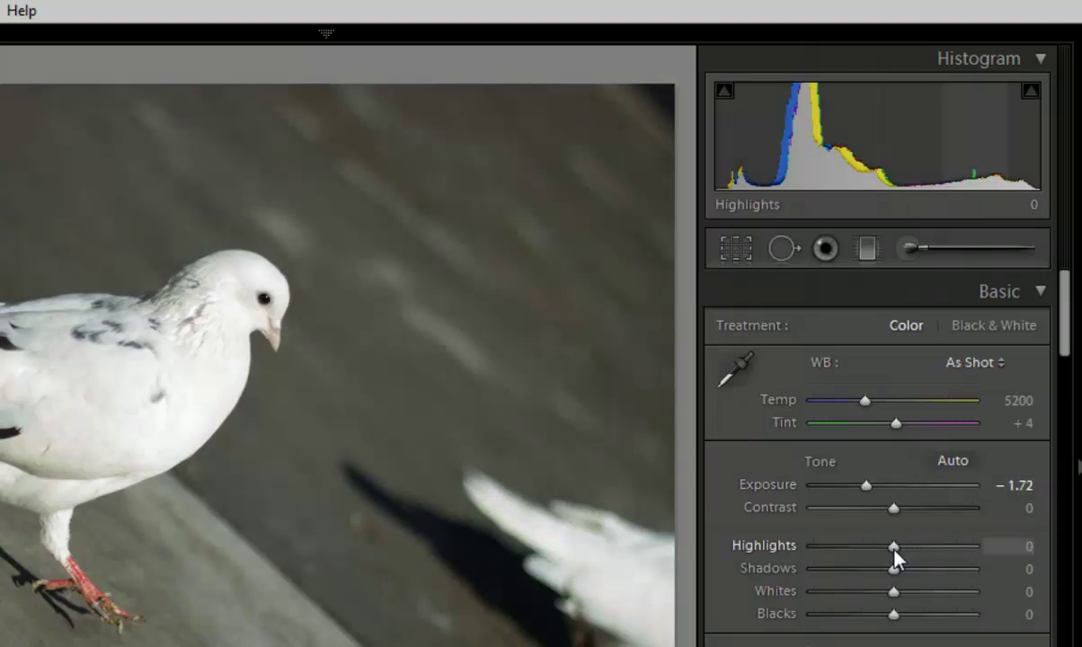
Pull Highlights down to −100 and ease Exposure slightly brighter.
{"action": "left_click_drag", "start_coordinate": [893, 550], "coordinate": [871, 526]}
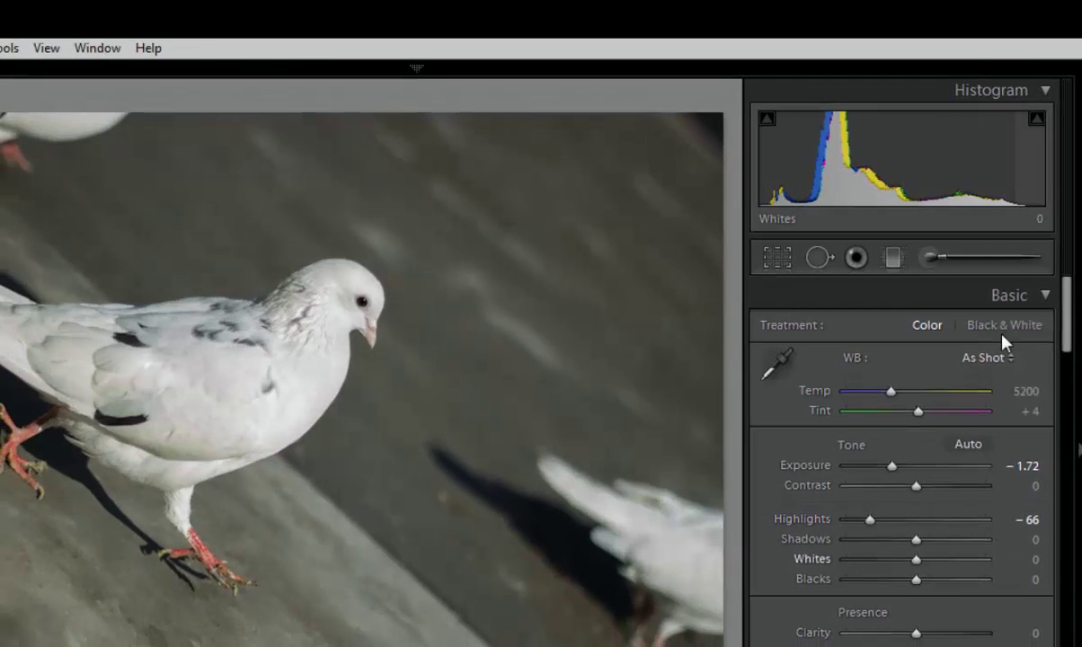
{"action": "left_click_drag", "start_coordinate": [870, 521], "coordinate": [846, 520]}
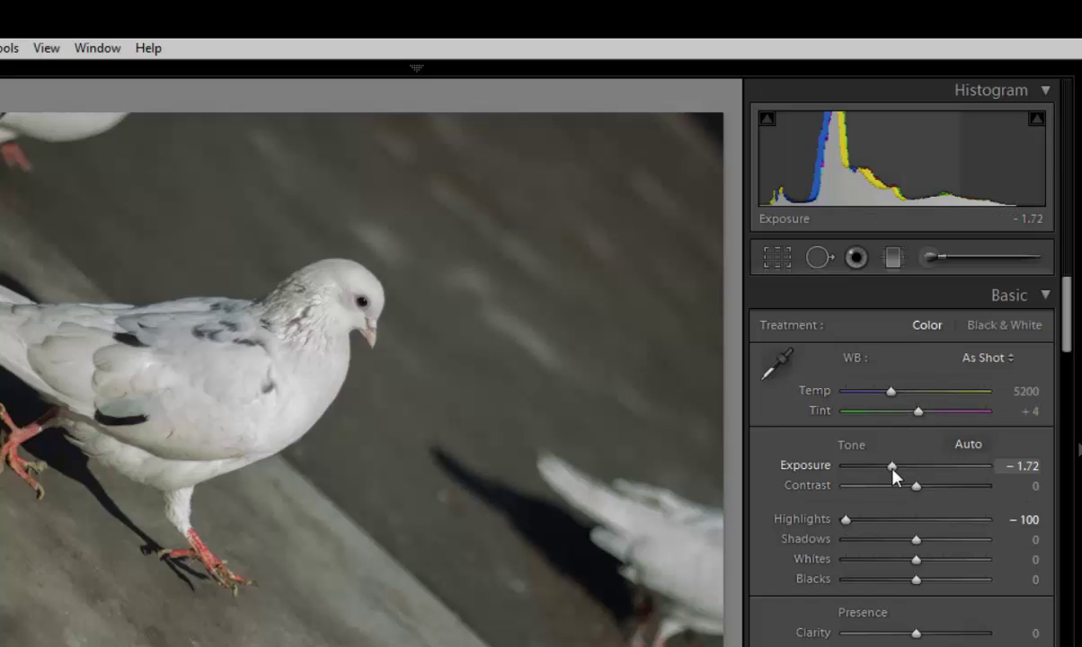
{"action": "left_click_drag", "start_coordinate": [892, 468], "coordinate": [897, 469]}
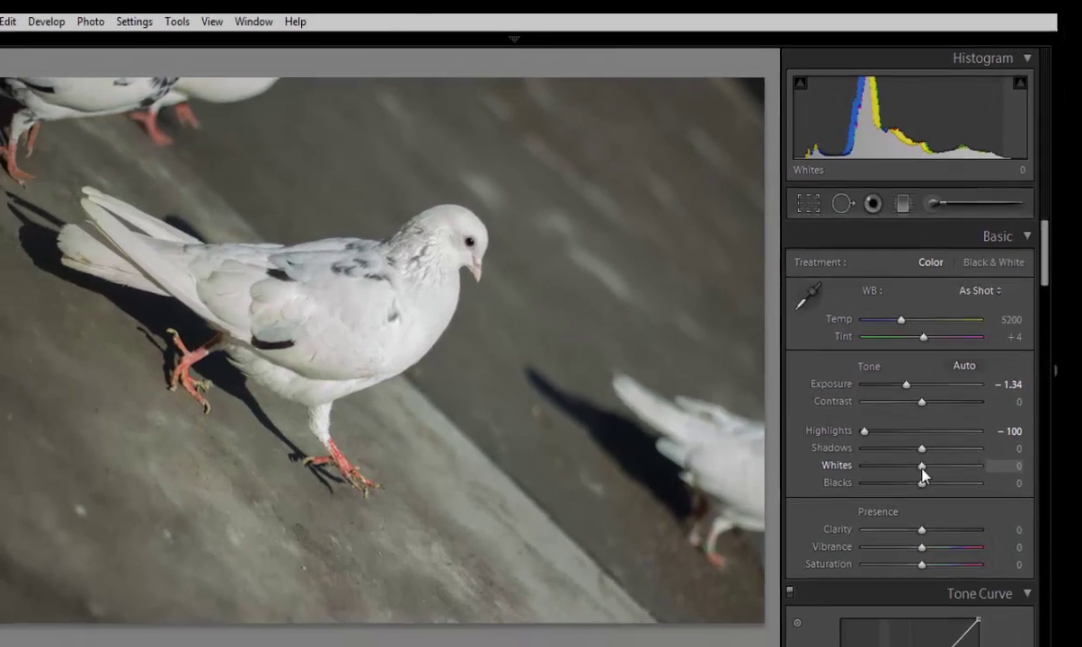
Set Whites to +27, Blacks to −33, and Exposure to −2.02.
{"action": "left_click_drag", "start_coordinate": [916, 559], "coordinate": [921, 559]}
{"action": "left_click_drag", "start_coordinate": [930, 438], "coordinate": [938, 435]}
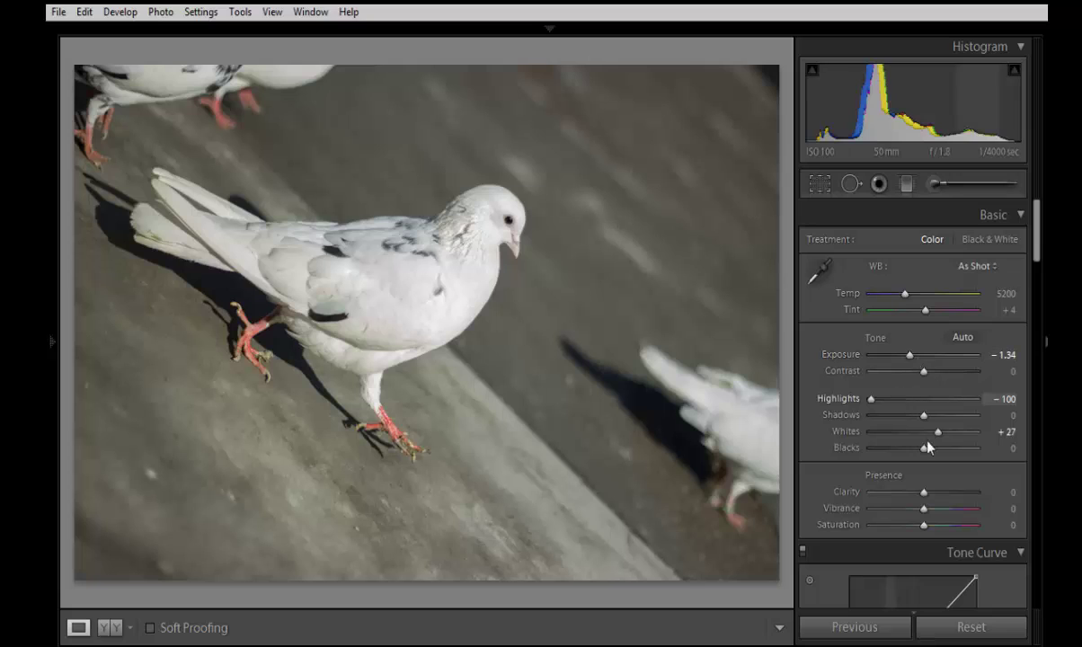
{"action": "left_click_drag", "start_coordinate": [922, 450], "coordinate": [906, 450]}
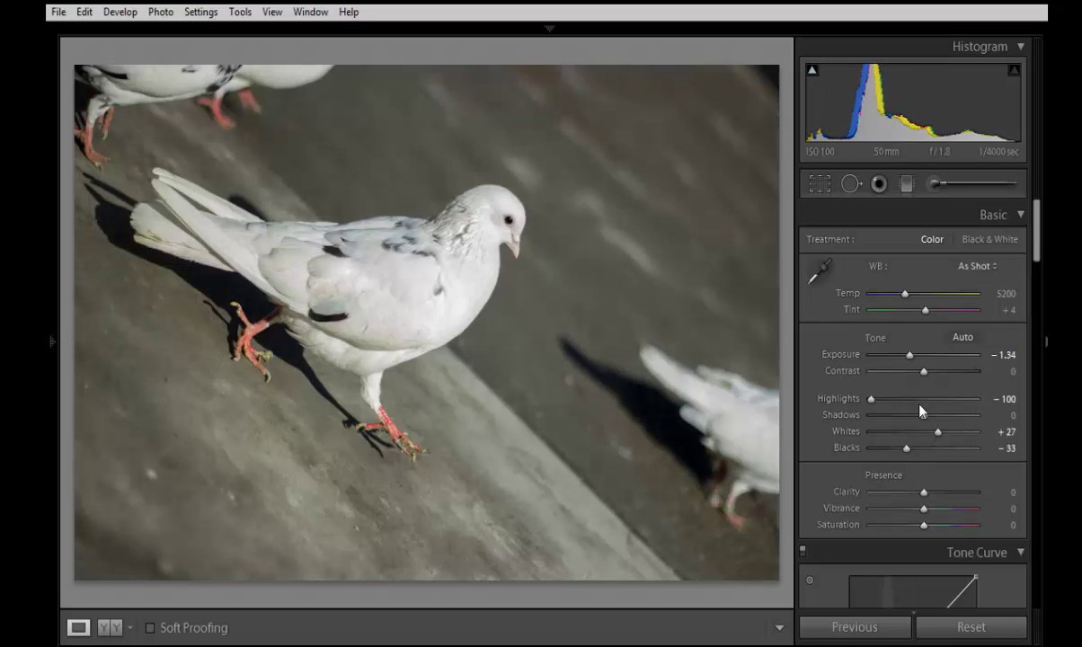
{"action": "left_click_drag", "start_coordinate": [910, 357], "coordinate": [903, 357]}
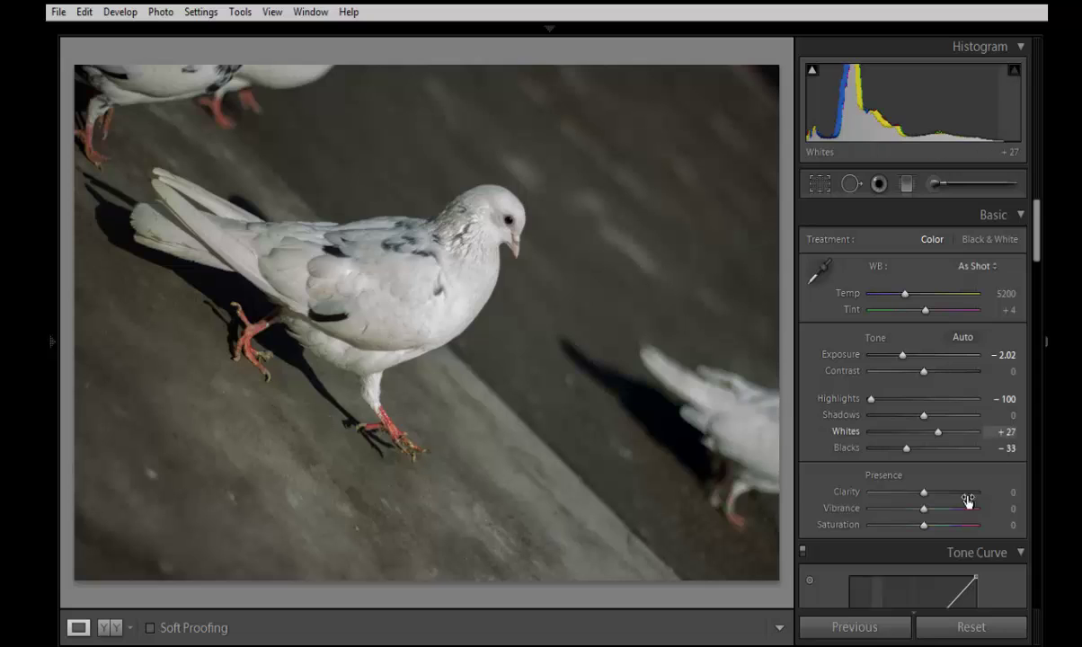
Raise Clarity to +61 and toggle Before/After to compare with the original.
{"action": "left_click_drag", "start_coordinate": [926, 500], "coordinate": [958, 501]}
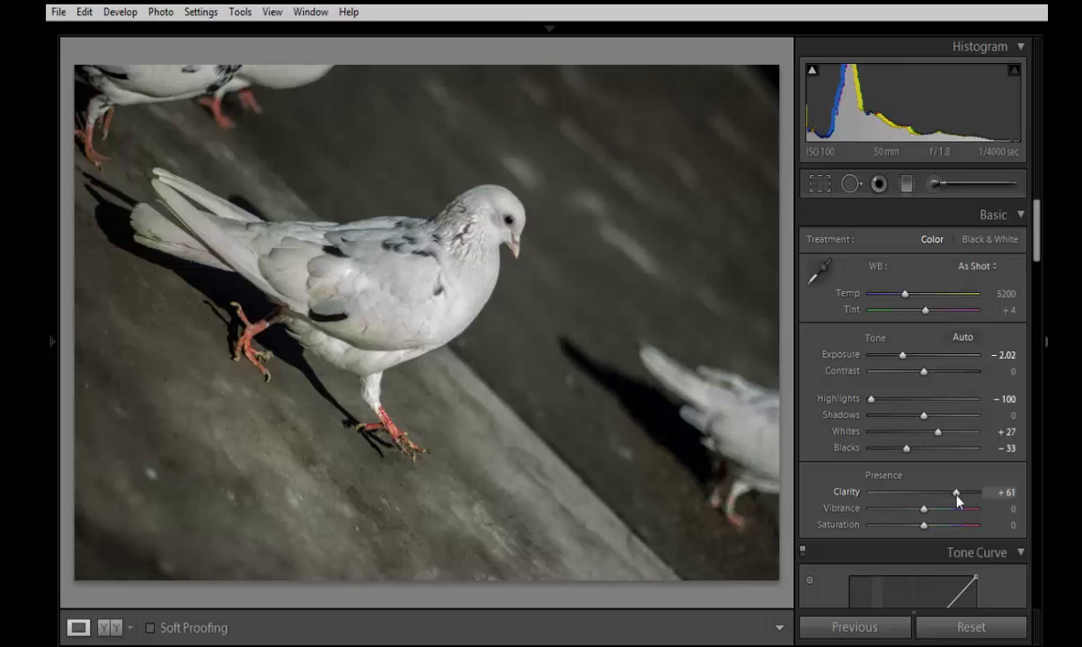
{"action": "key", "text": "backslash"}
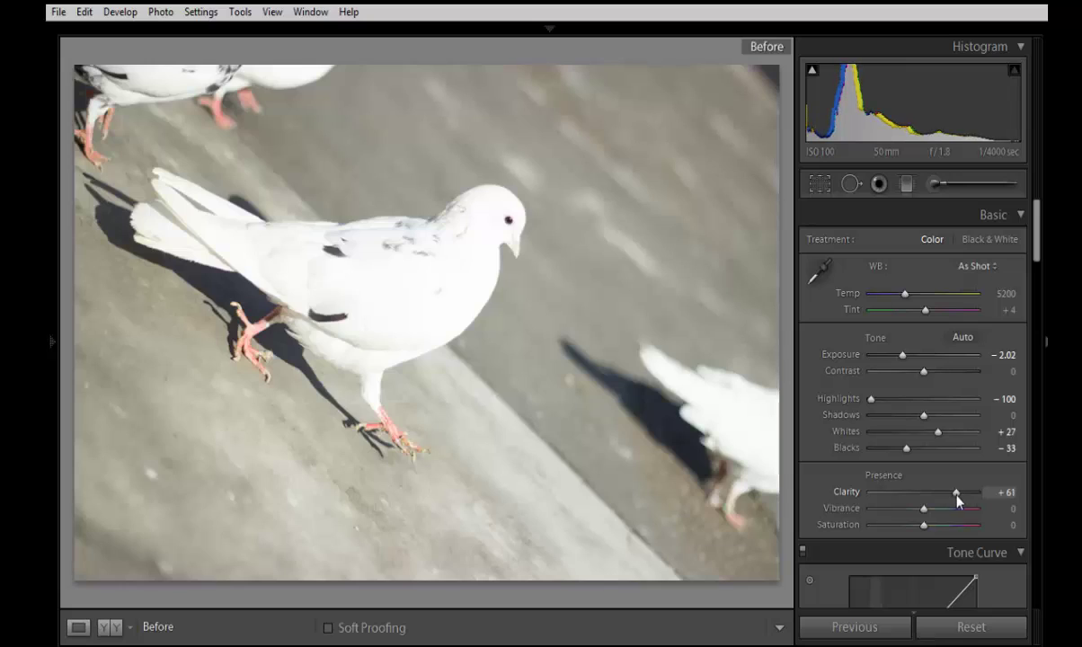
{"action": "key", "text": "backslash"}
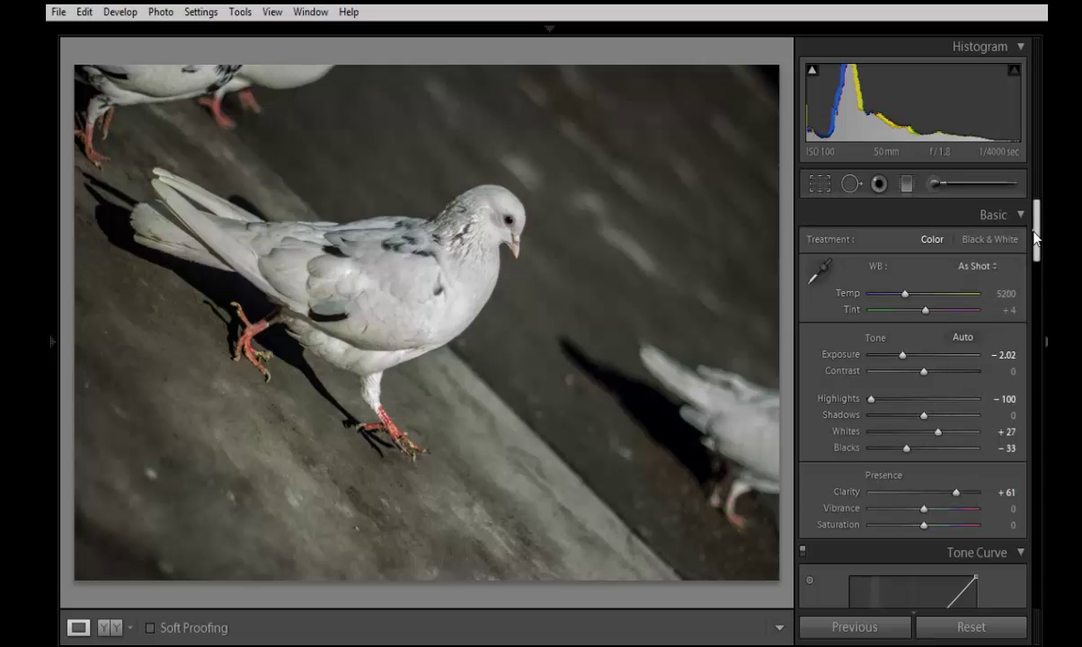
Set Sharpening Amount to 57, then reset Whites and raise them to +13.
{"action": "left_click_drag", "start_coordinate": [1034, 235], "coordinate": [1043, 475]}
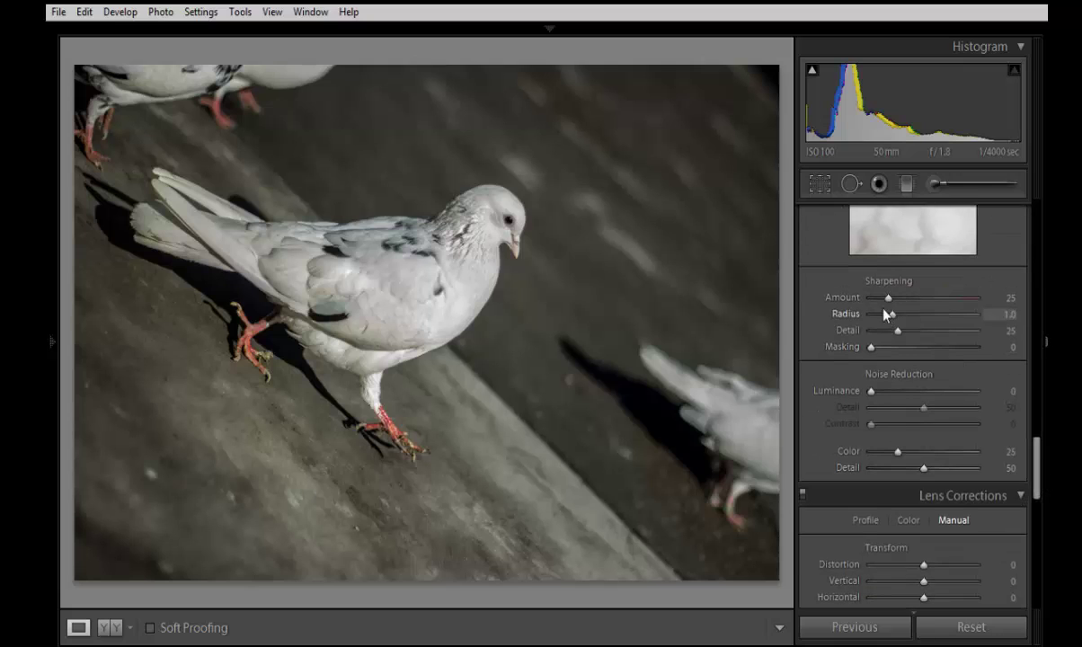
{"action": "left_click_drag", "start_coordinate": [888, 297], "coordinate": [913, 311]}
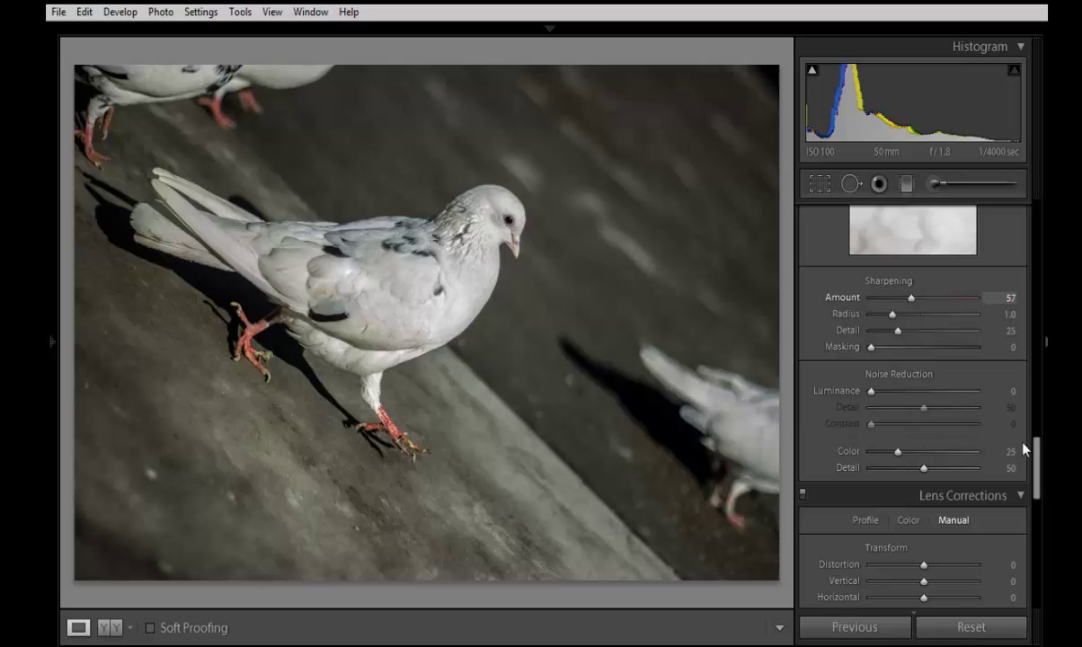
{"action": "left_click_drag", "start_coordinate": [1033, 467], "coordinate": [1034, 213]}
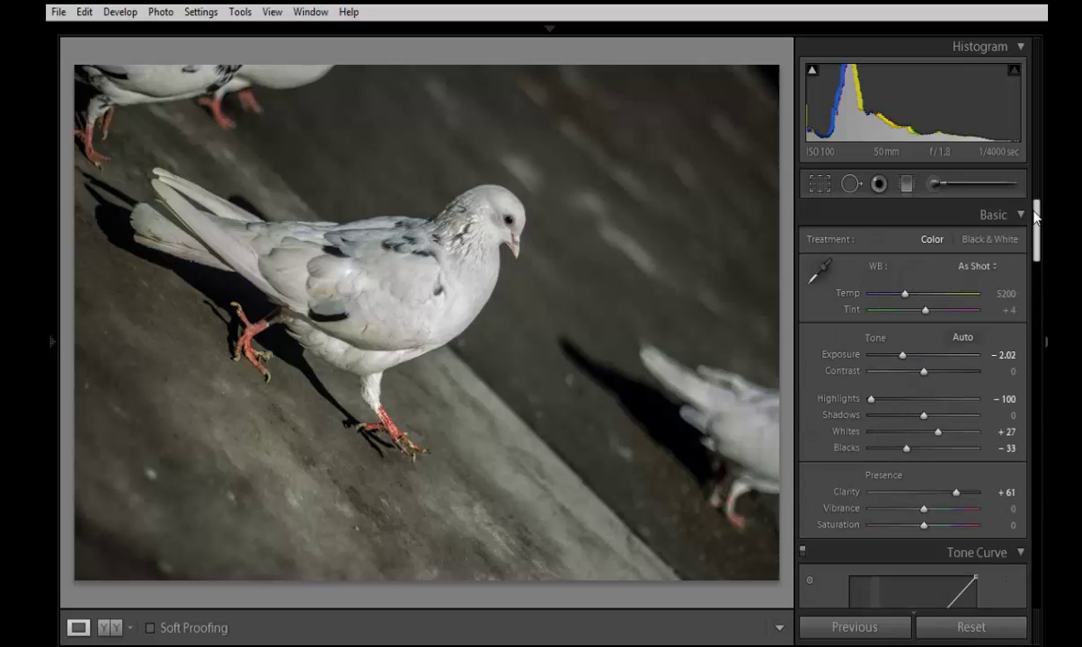
{"action": "double_click", "coordinate": [855, 437]}
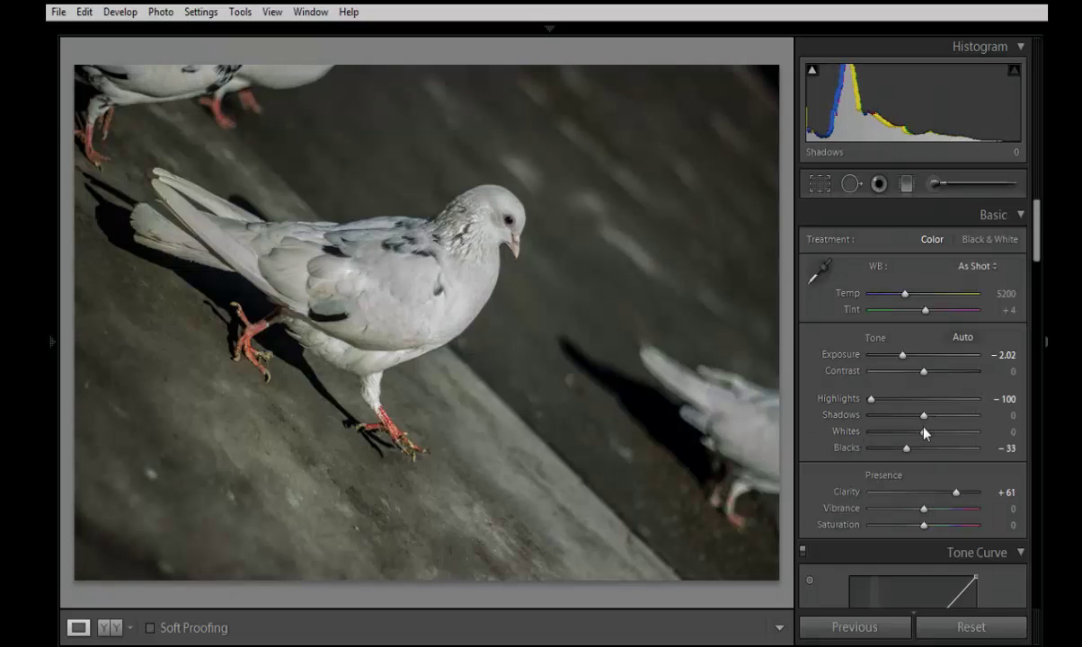
{"action": "left_click_drag", "start_coordinate": [925, 433], "coordinate": [935, 439]}
Apply a Post-Crop Vignetting Amount of −19 in the Effects panel.
{"action": "scroll", "coordinate": [1029, 286], "scroll_direction": "down", "scroll_amount": 10}
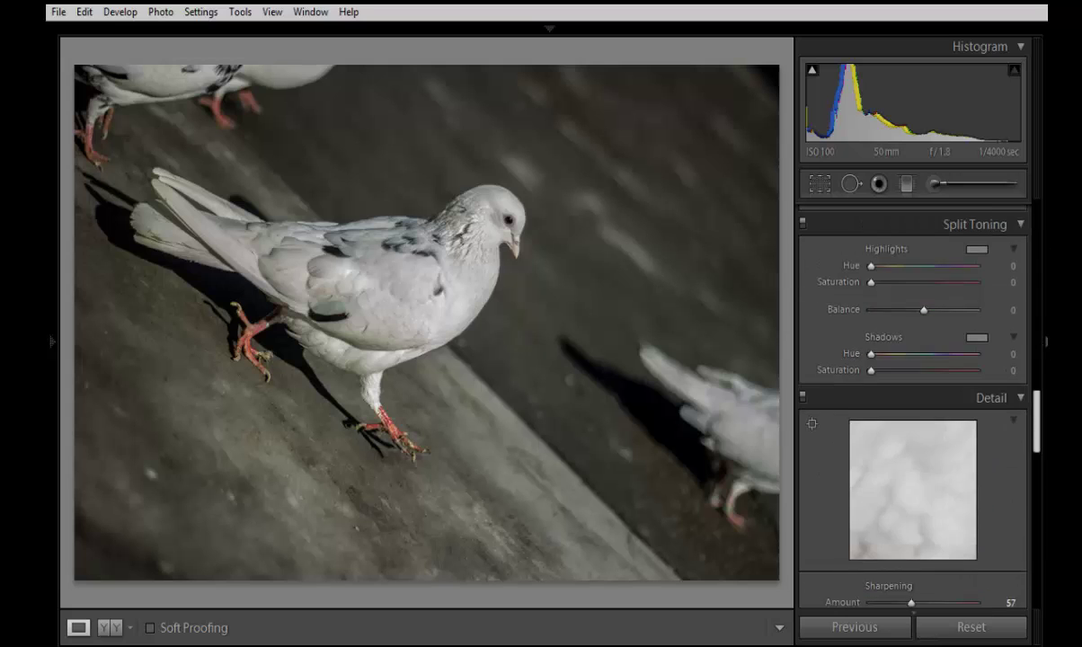
{"action": "scroll", "coordinate": [913, 405], "scroll_direction": "down", "scroll_amount": 8}
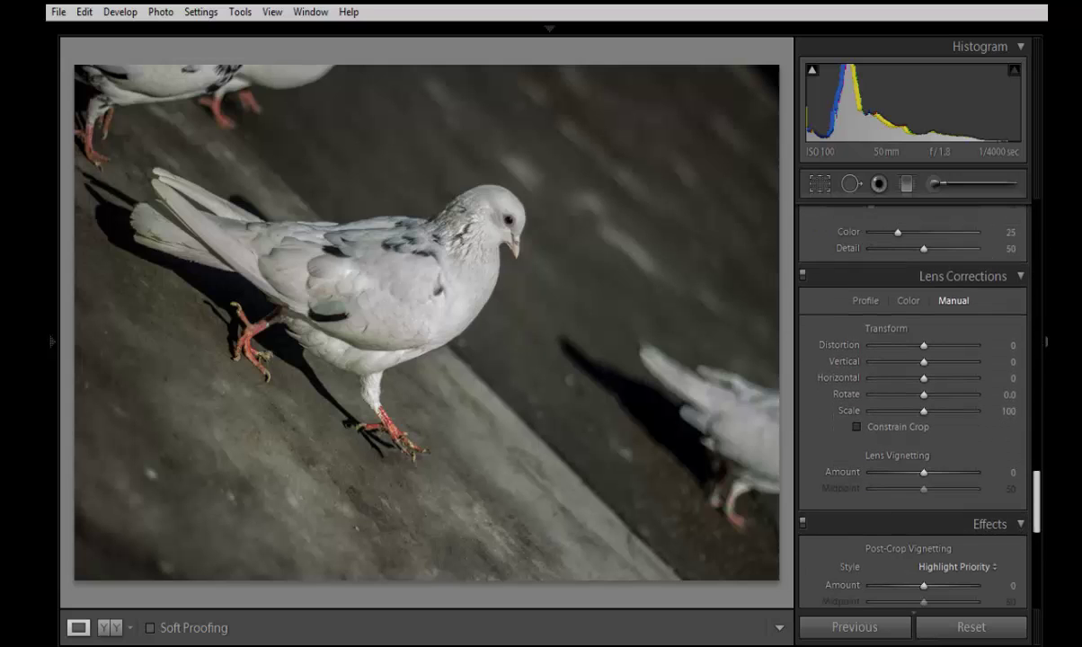
{"action": "scroll", "coordinate": [912, 405], "scroll_direction": "down", "scroll_amount": 5}
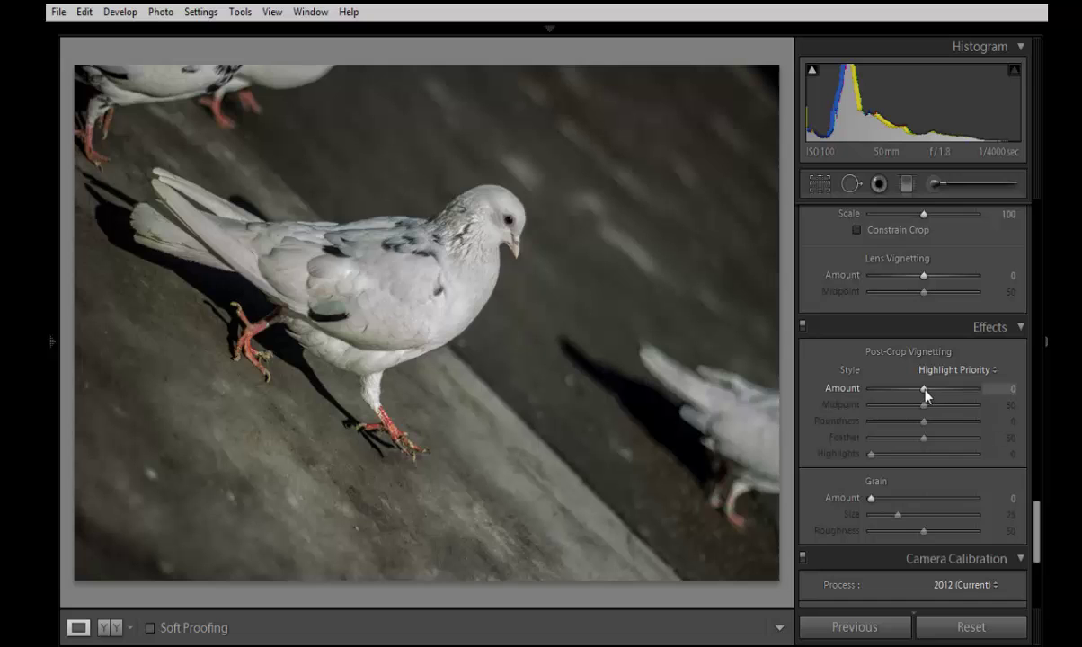
{"action": "left_click_drag", "start_coordinate": [925, 390], "coordinate": [915, 393]}
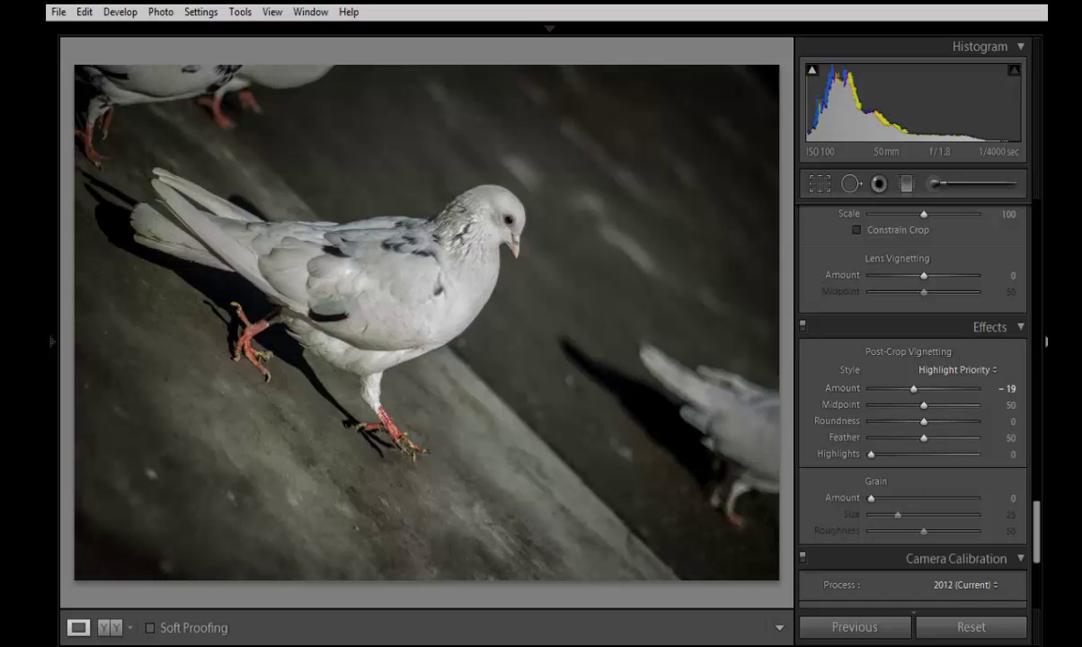
{"action": "left_click_drag", "start_coordinate": [1035, 555], "coordinate": [1035, 432]}
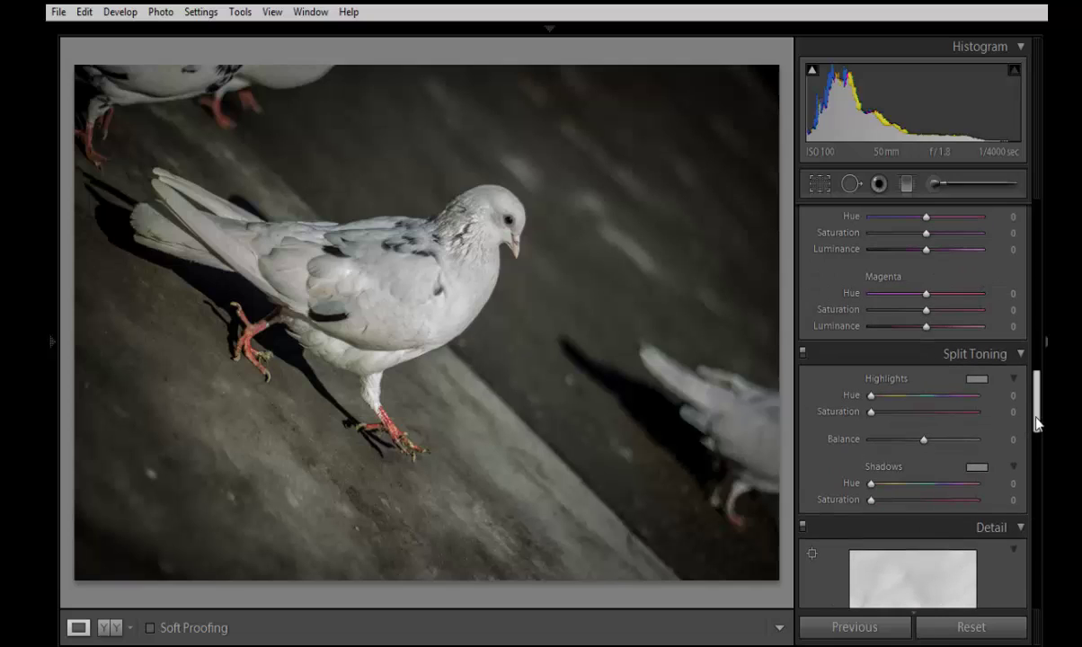
Split-tone the shadows blue at hue 215 with saturation 26.
{"action": "left_click", "coordinate": [977, 467]}
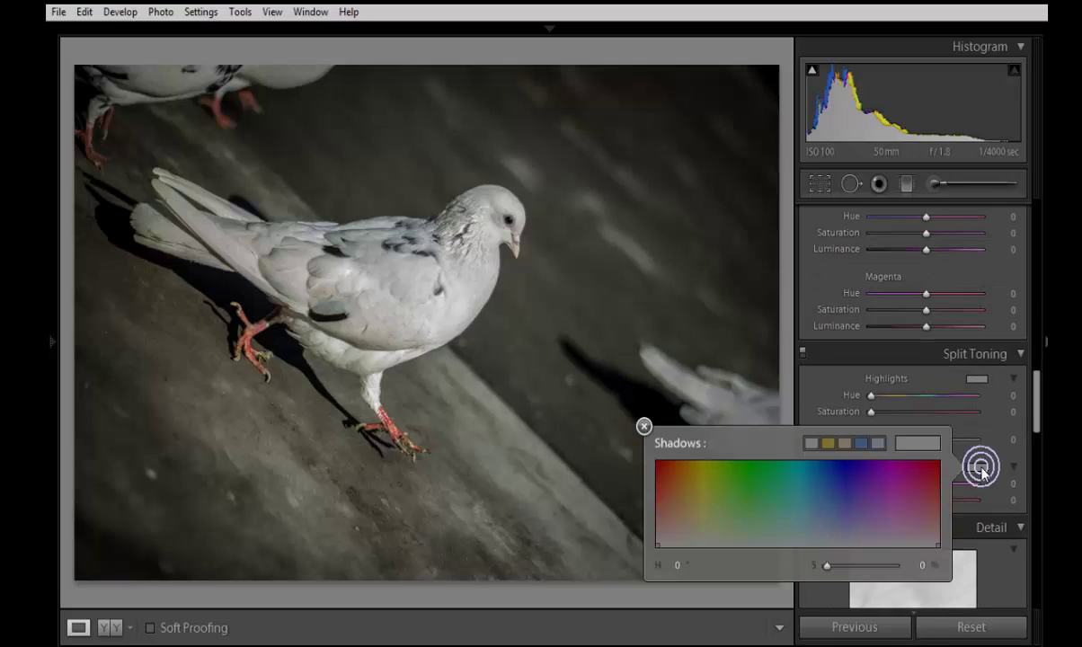
{"action": "left_click", "coordinate": [877, 439]}
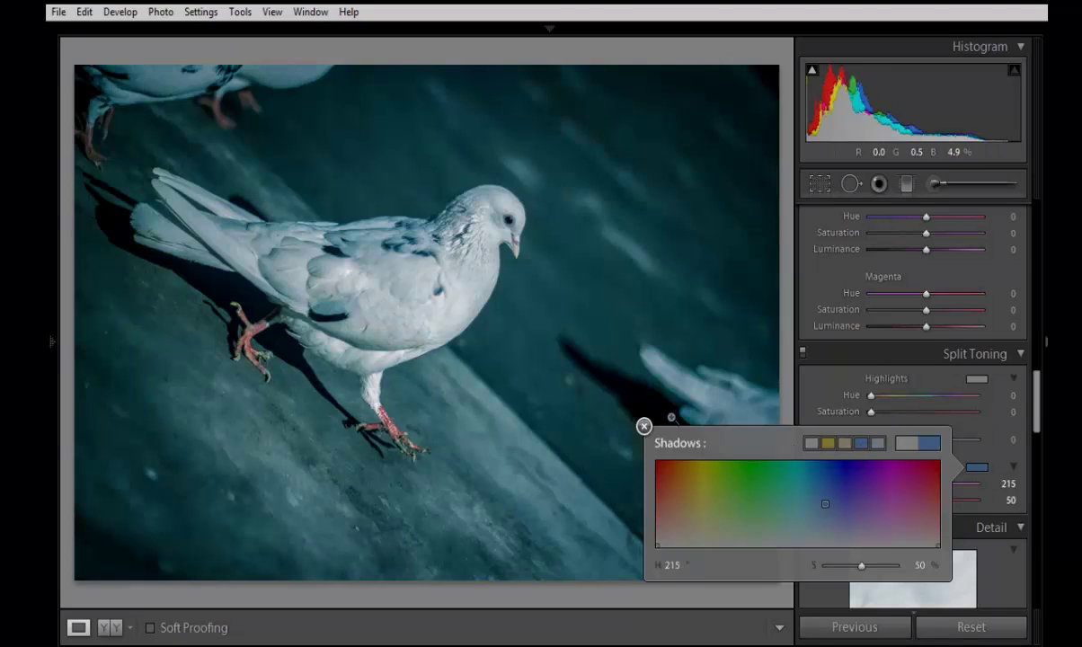
{"action": "left_click", "coordinate": [643, 426]}
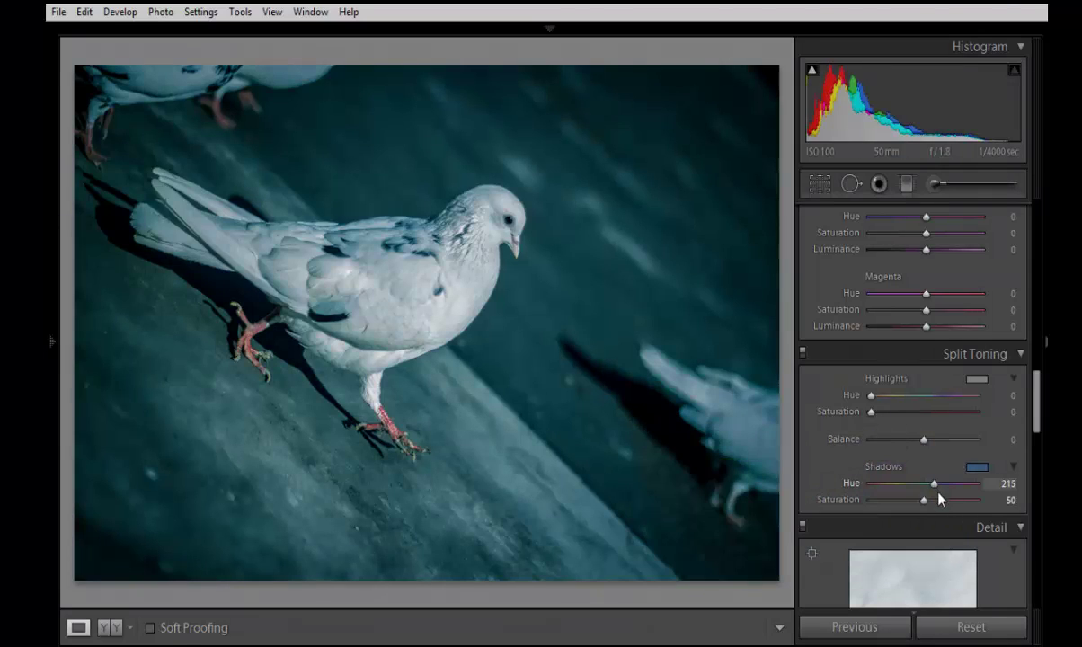
{"action": "left_click_drag", "start_coordinate": [923, 499], "coordinate": [898, 503]}
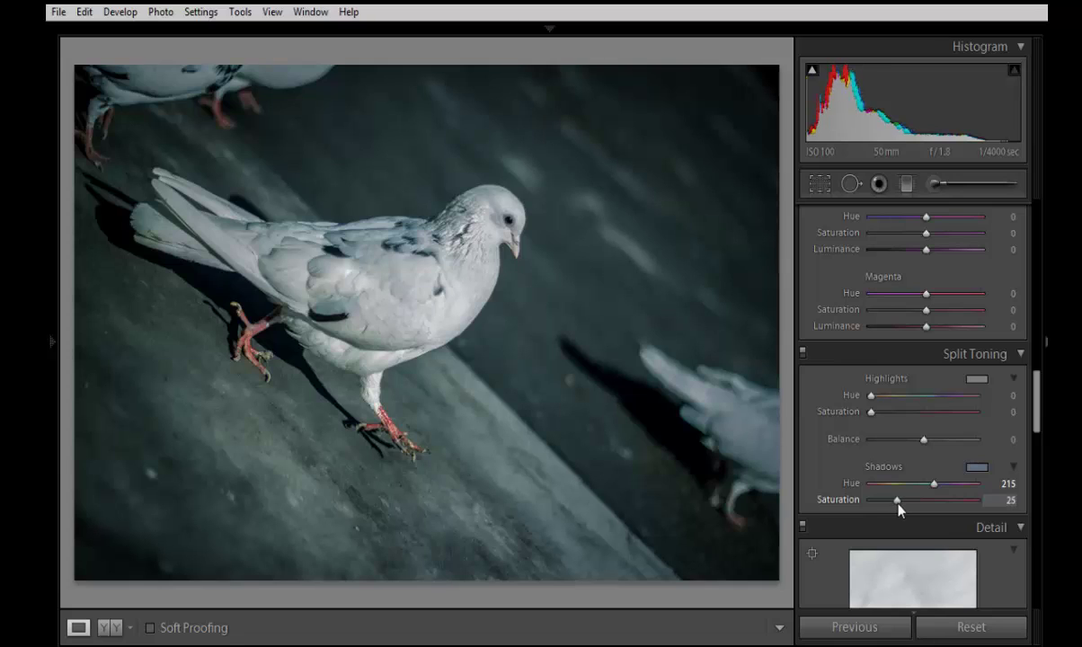
{"action": "left_click_drag", "start_coordinate": [898, 505], "coordinate": [899, 505]}
Tone highlights warm beige (hue 37, saturation 15) and lower shadow saturation to 22.
{"action": "left_click", "coordinate": [977, 380]}
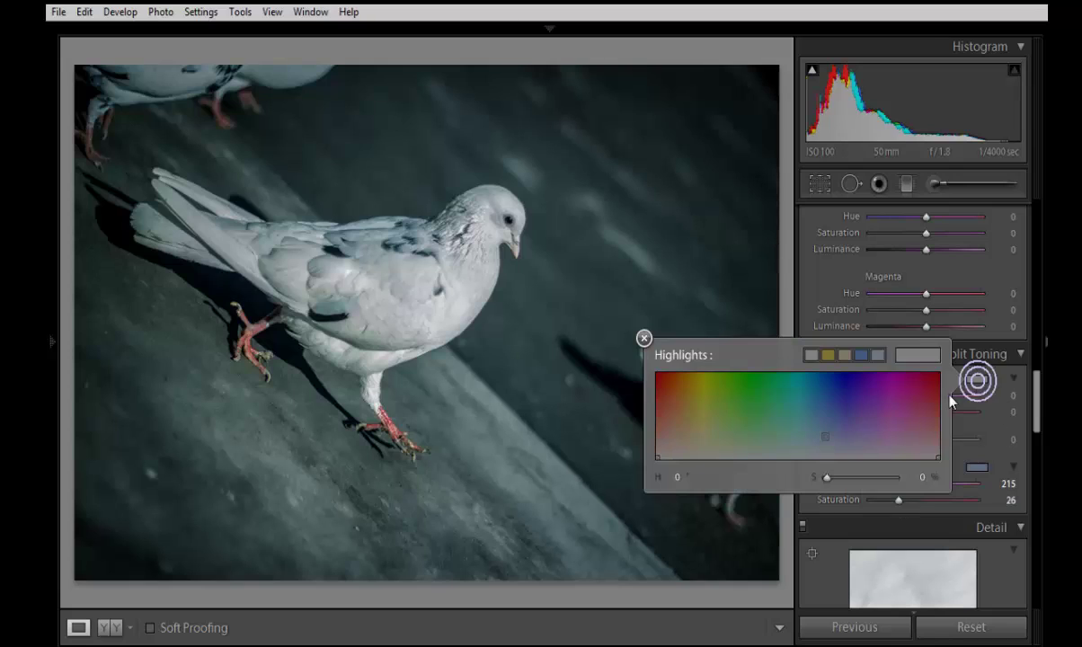
{"action": "left_click", "coordinate": [836, 355]}
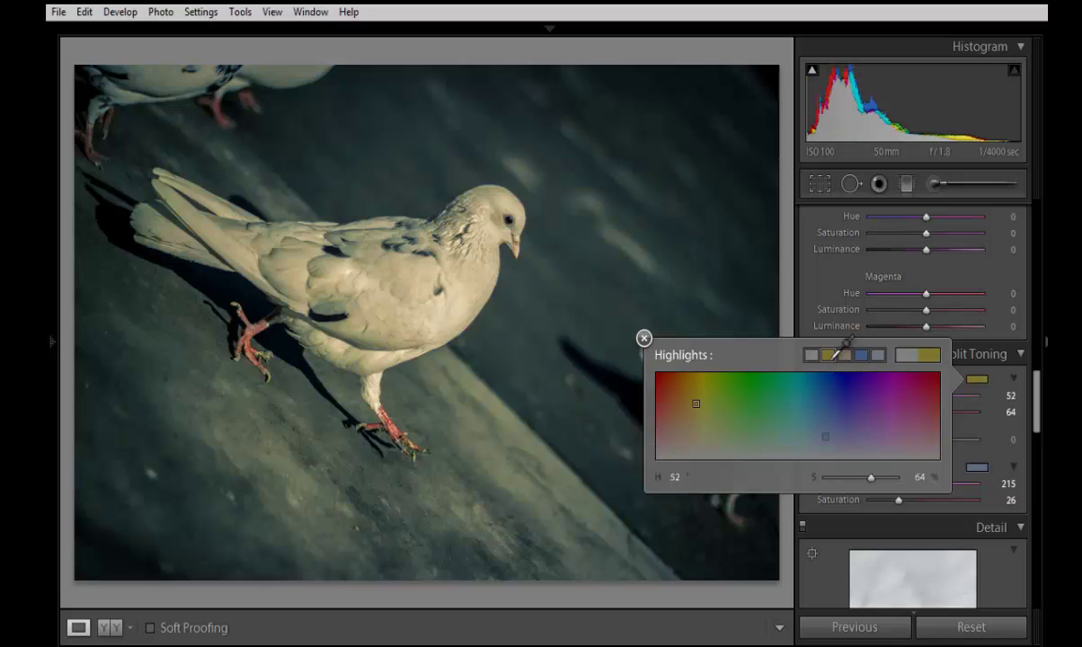
{"action": "left_click", "coordinate": [842, 355]}
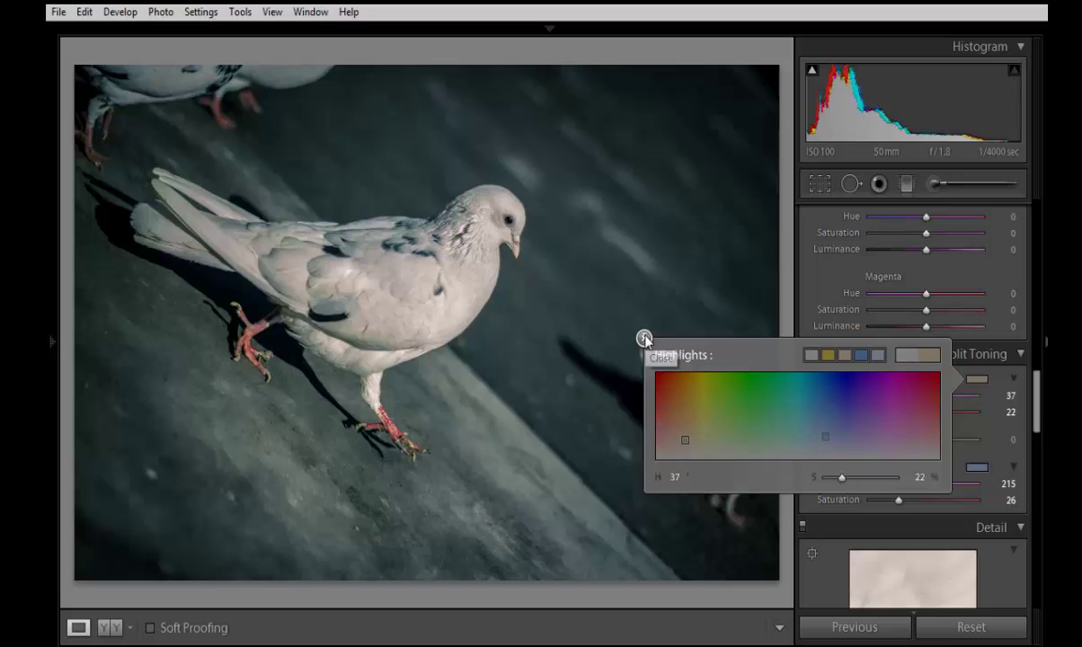
{"action": "left_click", "coordinate": [644, 337]}
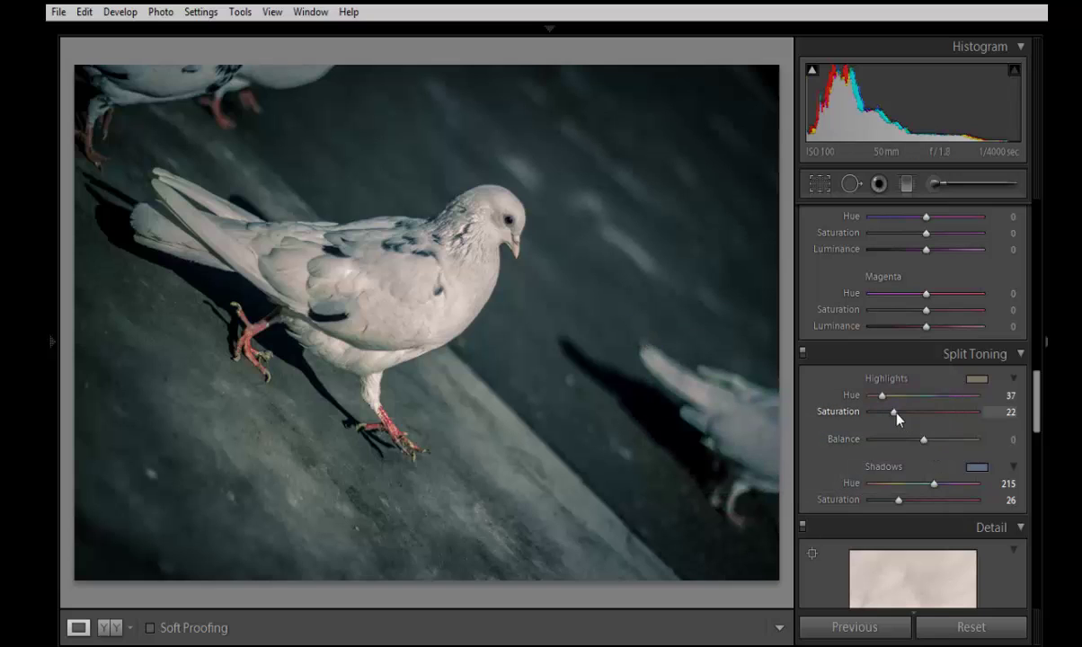
{"action": "left_click_drag", "start_coordinate": [898, 415], "coordinate": [888, 415]}
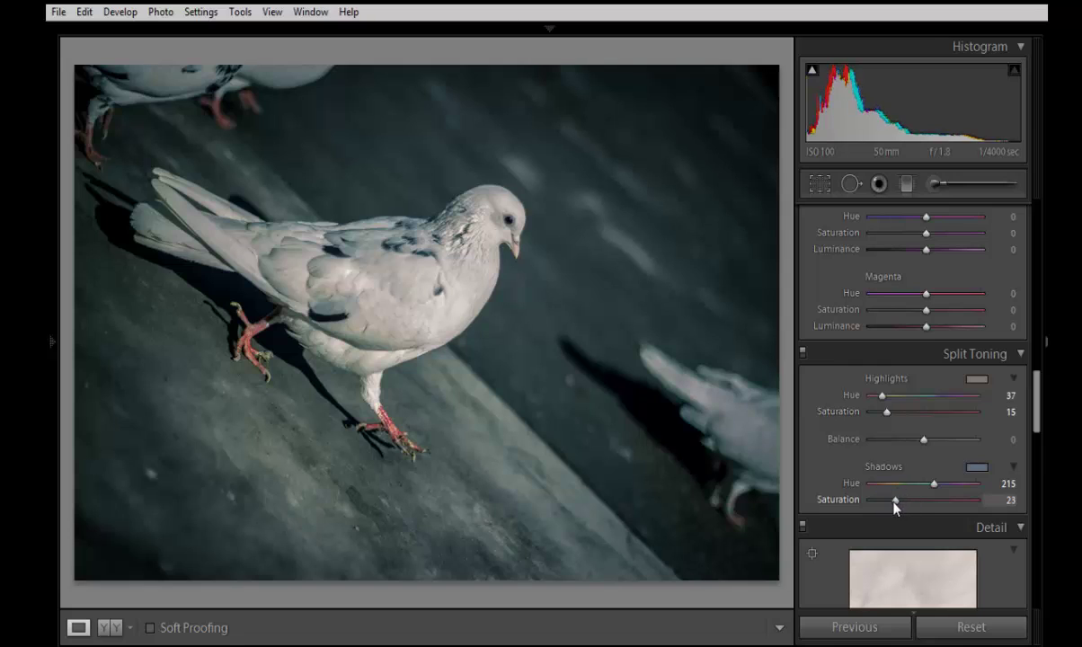
{"action": "left_click_drag", "start_coordinate": [893, 502], "coordinate": [891, 502]}
Toggle Before/After to compare the toned photo, then return to the Basic panel.
{"action": "key", "text": "backslash"}
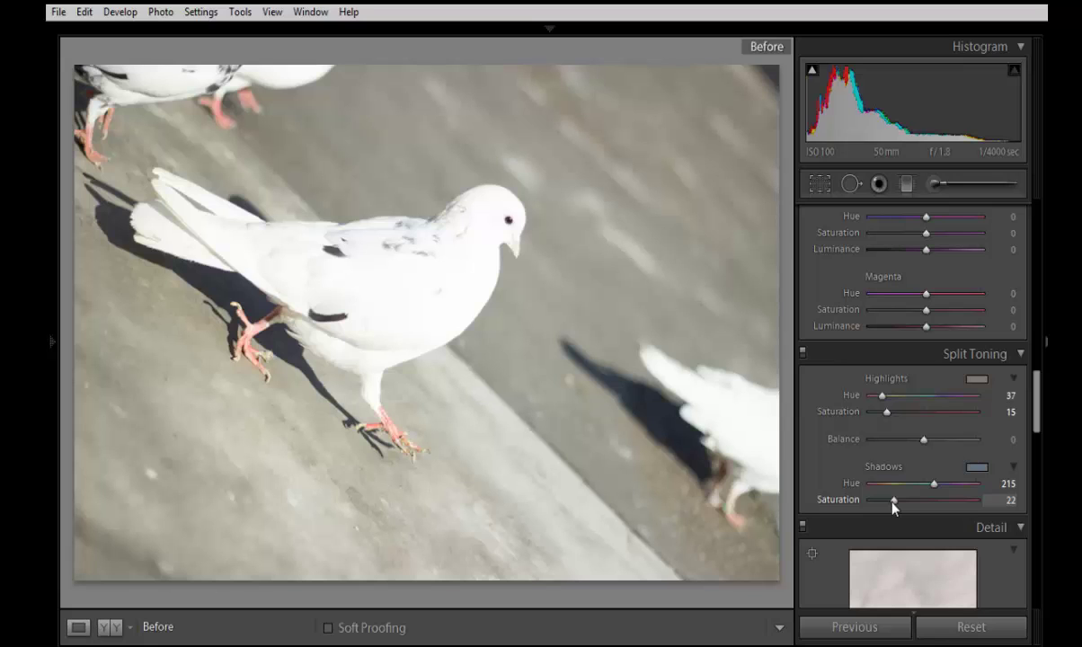
{"action": "key", "text": "backslash"}
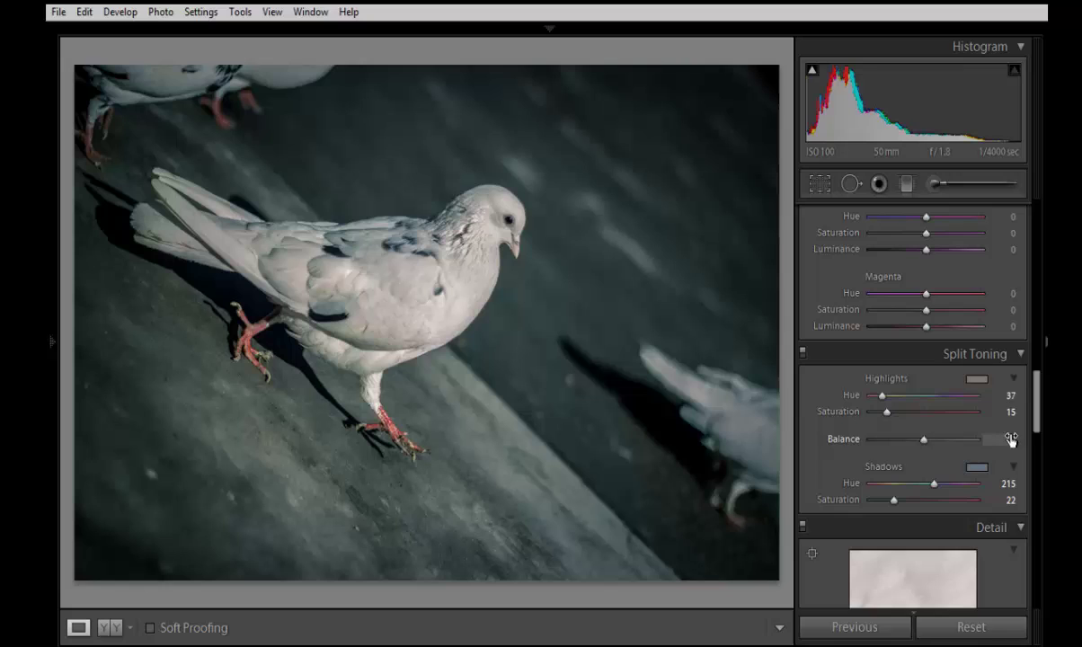
{"action": "left_click_drag", "start_coordinate": [1034, 389], "coordinate": [1034, 247]}
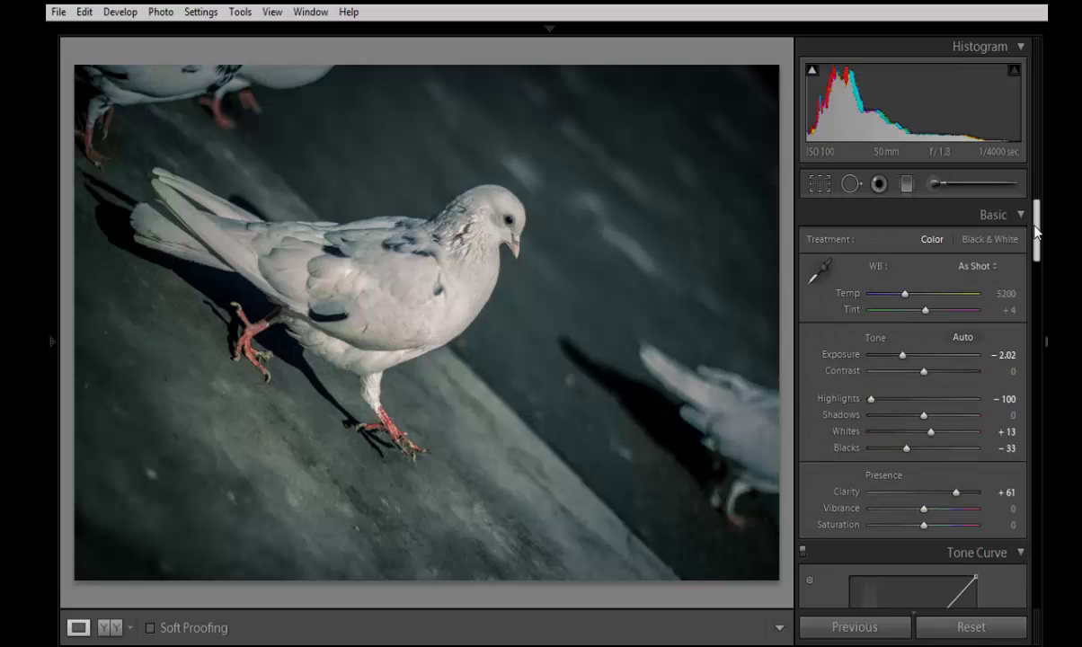